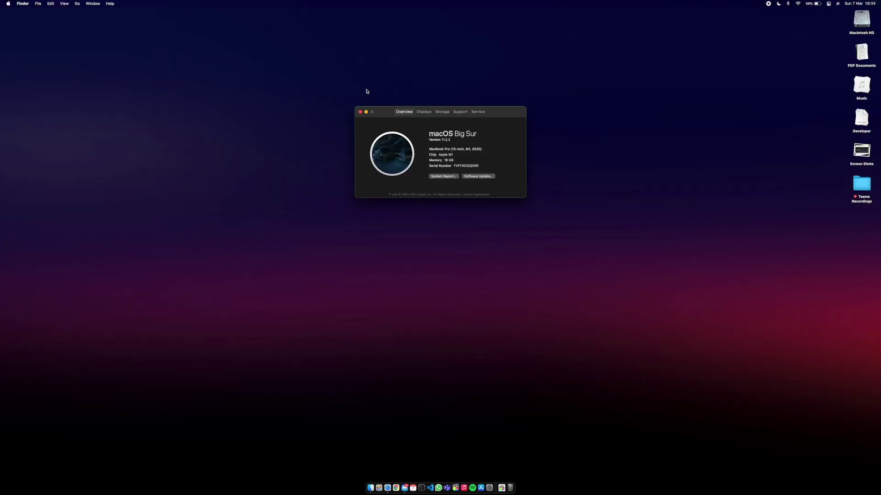
View Macintosh HD storage (401.26 GB free of 494.38 GB) and open storage recommendations
click(444, 111)
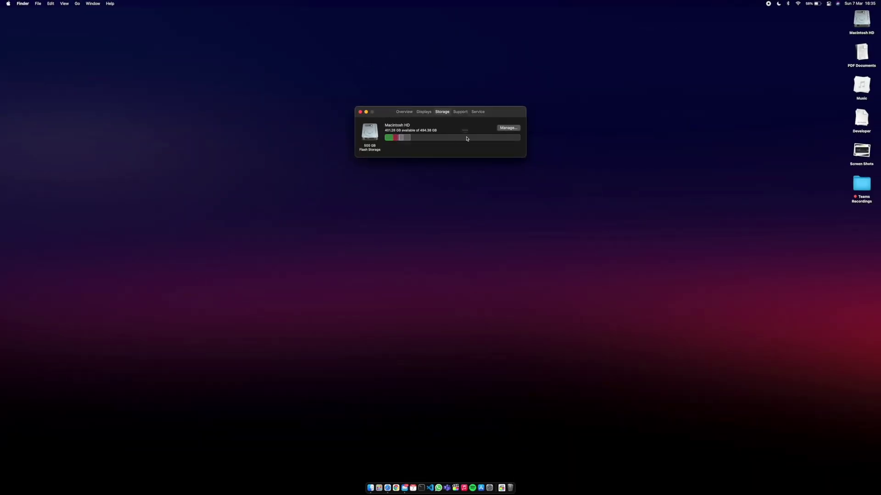
click(507, 130)
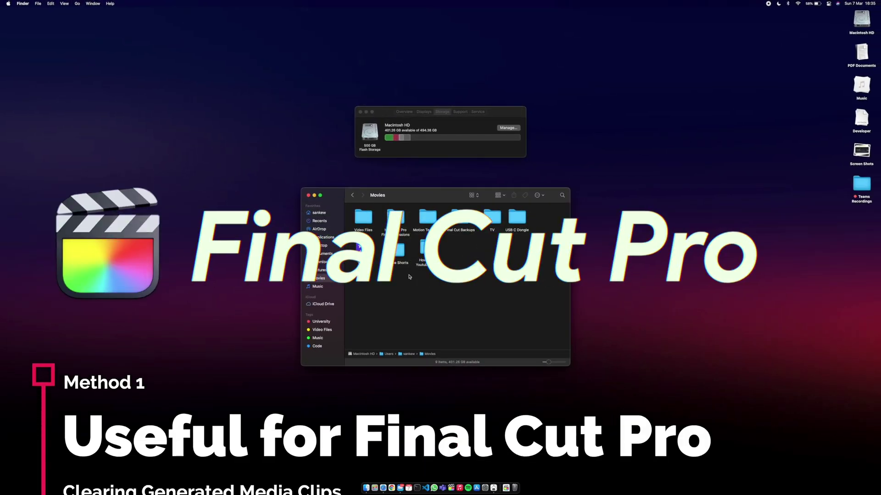
Quick Look the Videos library in Movies to check its 3.23 GB size
key(space)
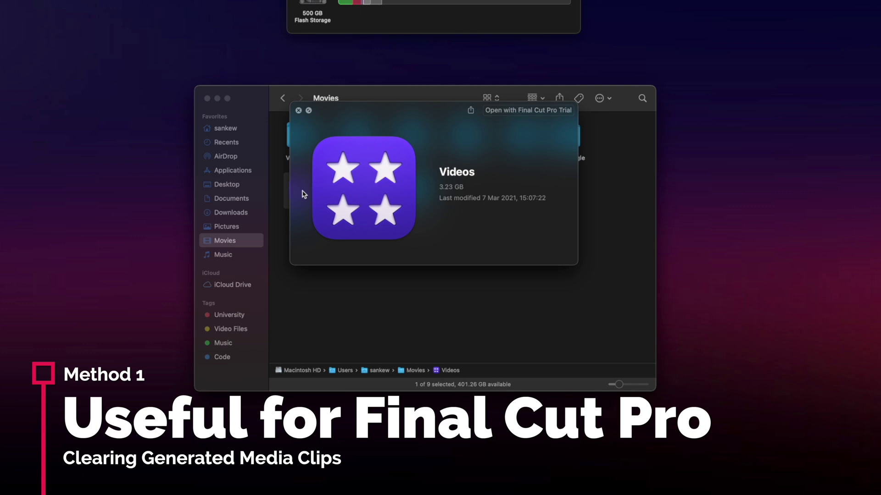
key(space)
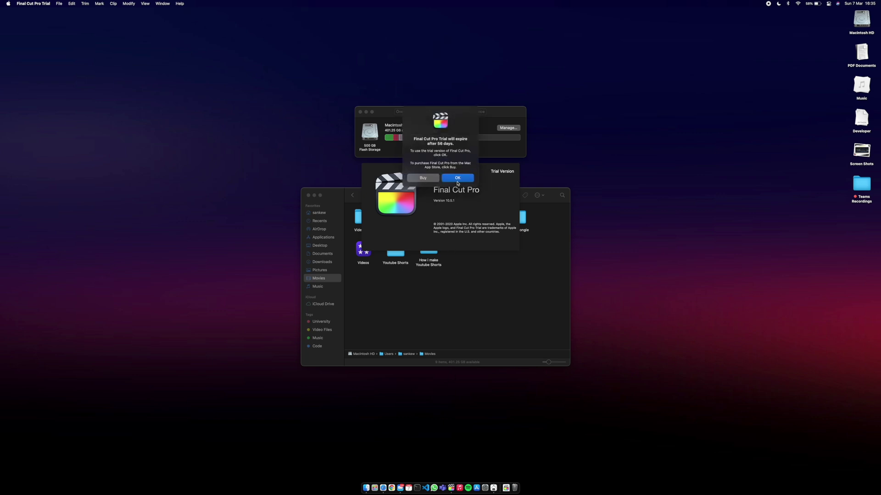
Dismiss the trial notice, delete optimized and proxy media, and open Playback preferences
click(457, 179)
click(61, 3)
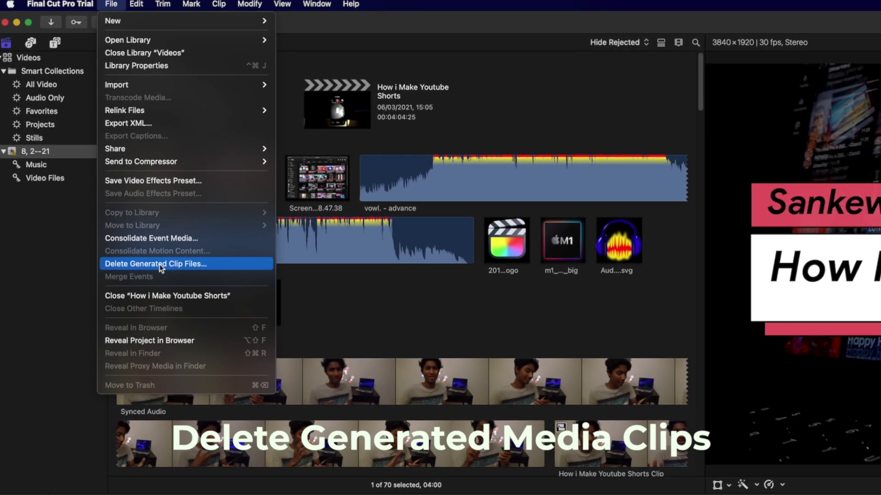
click(153, 255)
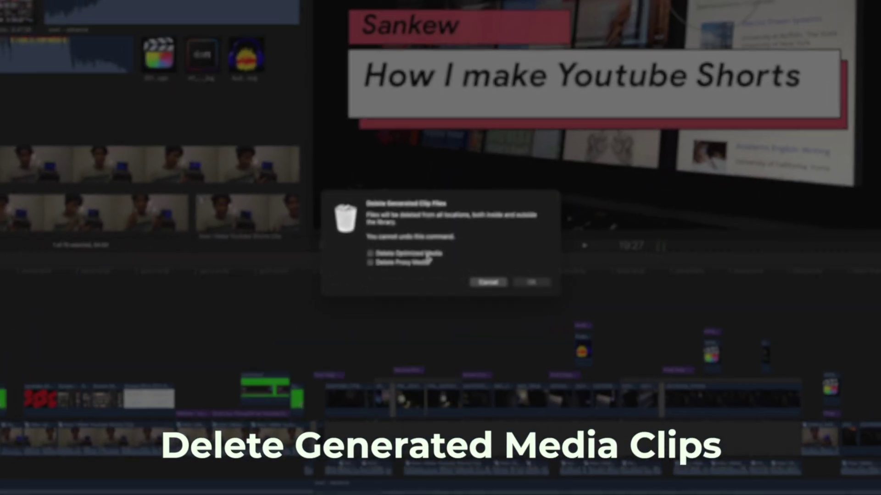
click(409, 255)
click(421, 267)
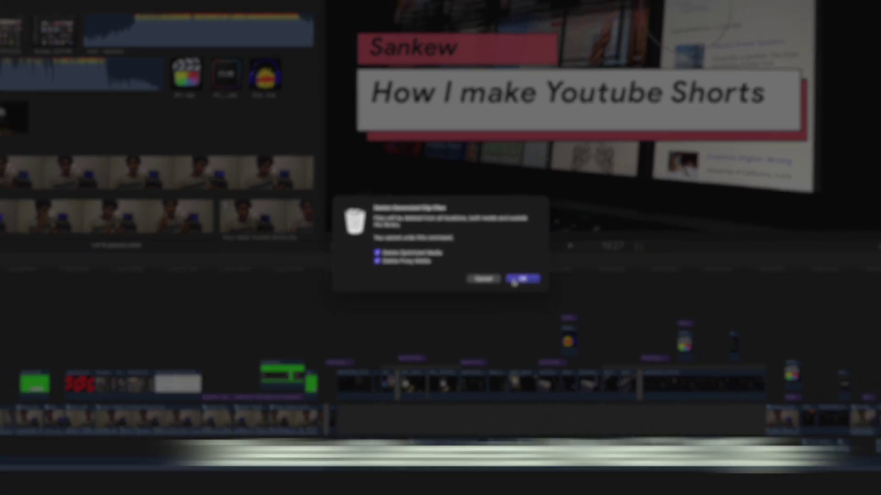
click(496, 268)
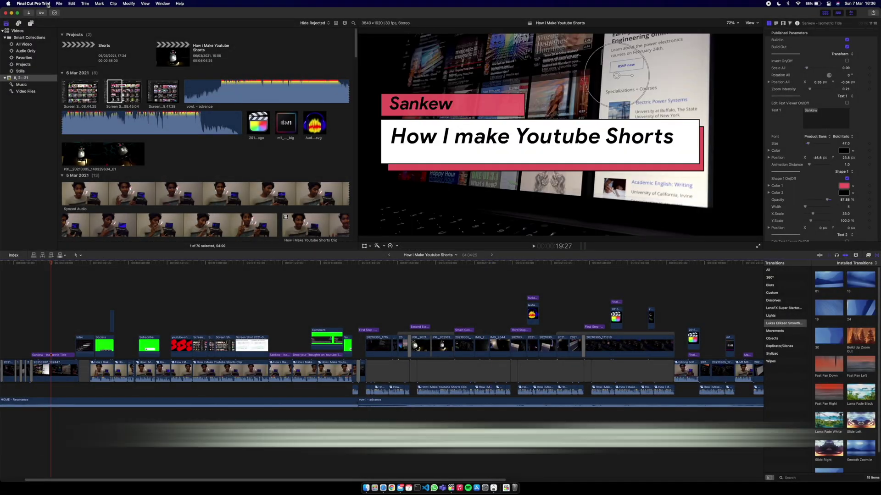
click(34, 3)
click(28, 22)
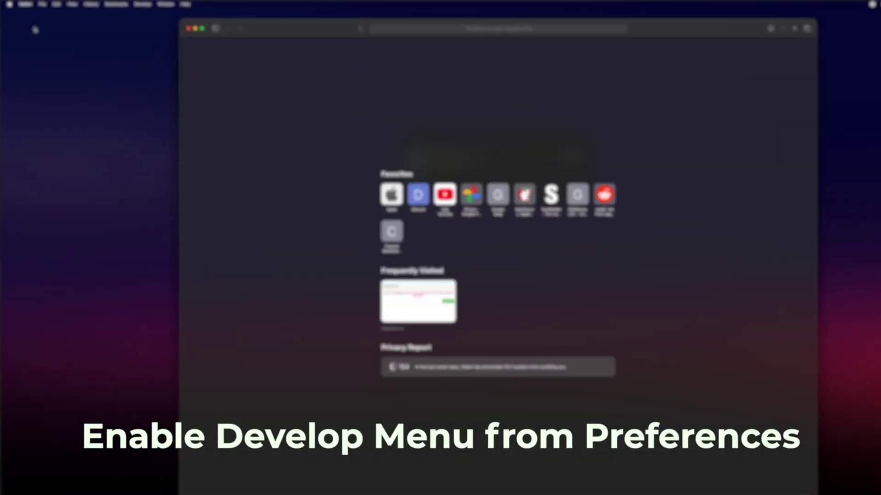
Enable 'Show Develop menu in menu bar' in Safari and show the Develop menu
click(58, 10)
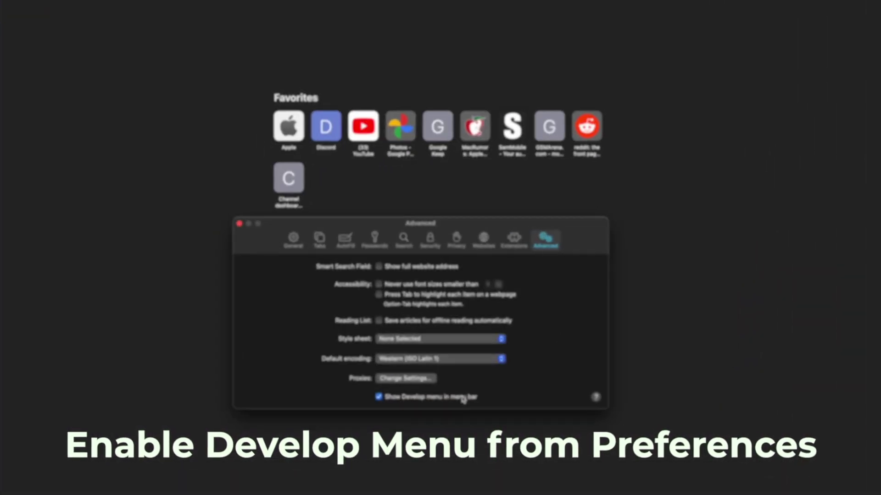
click(374, 409)
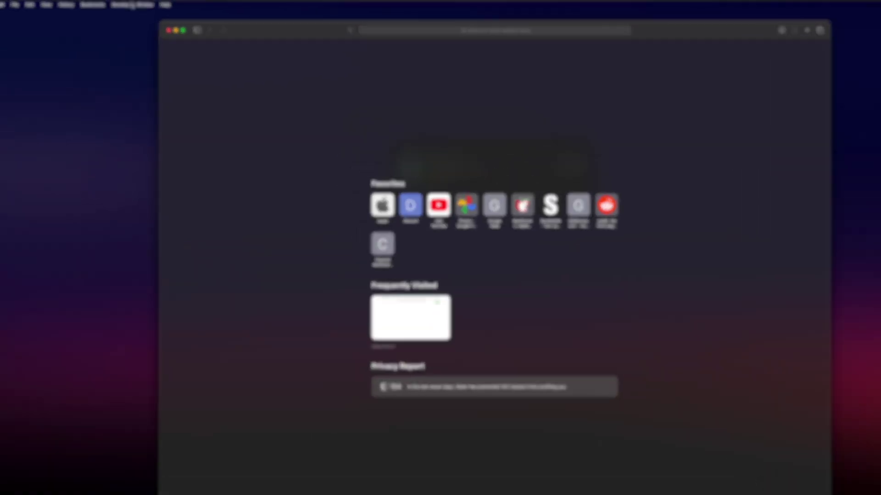
click(127, 4)
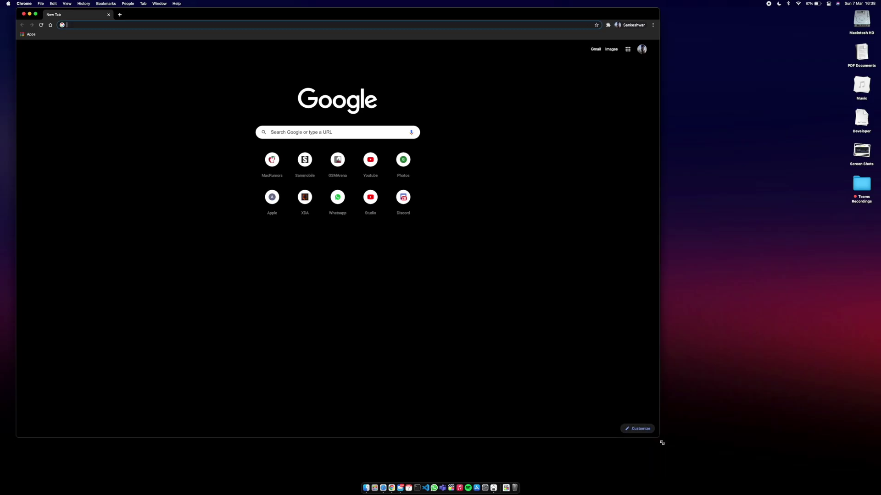
Enlarge Chrome and clear only cached images and files from the last hour
mouse_move(661, 442)
mouse_down()
mouse_move(707, 478)
mouse_move(710, 465)
mouse_up()
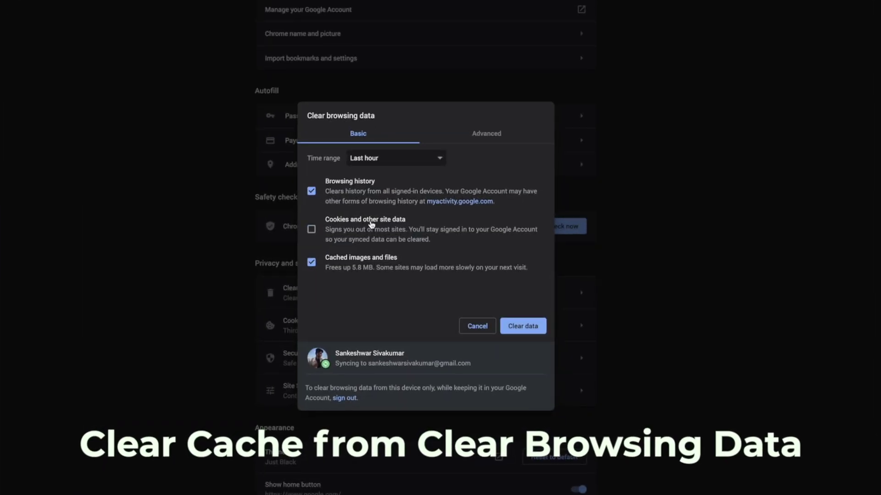
click(524, 327)
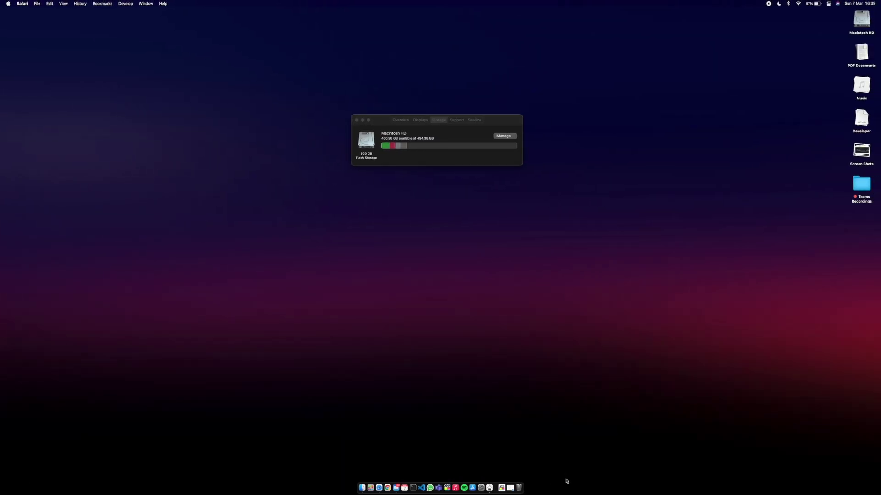
Download OmniDiskSweeper from omnigroup.com in Safari, minimize Safari, and bring up Spotlight
click(510, 488)
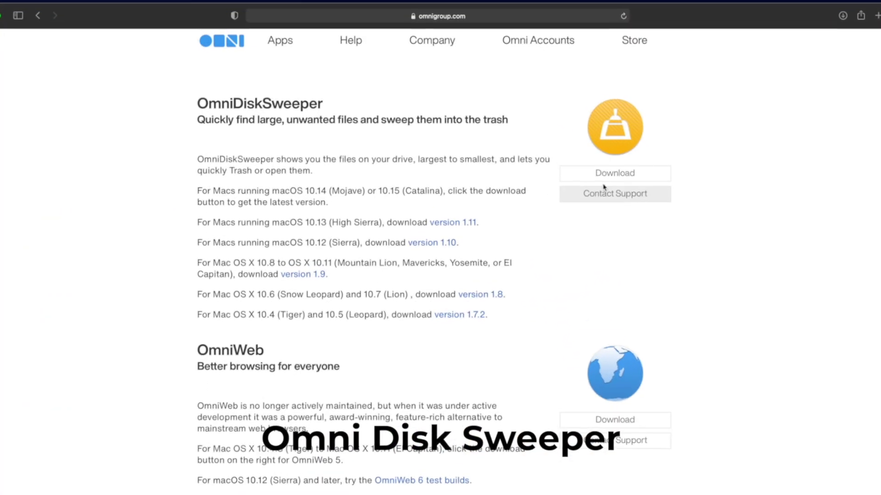
click(604, 183)
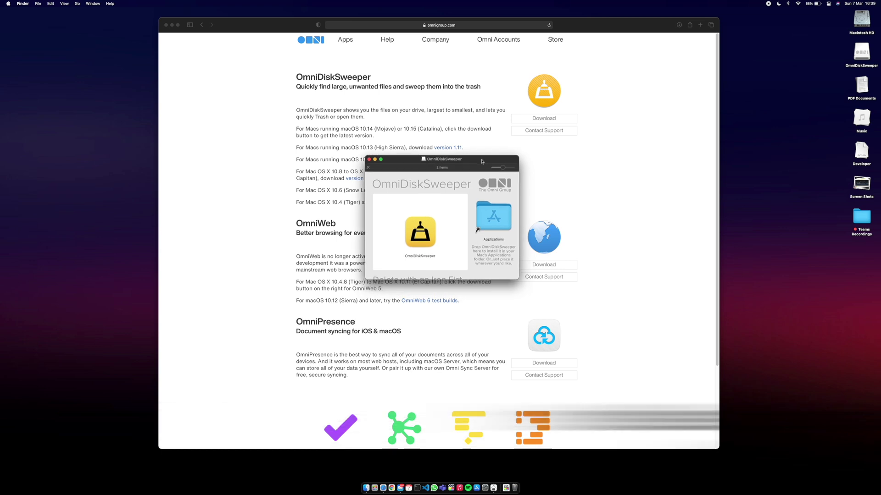
click(171, 26)
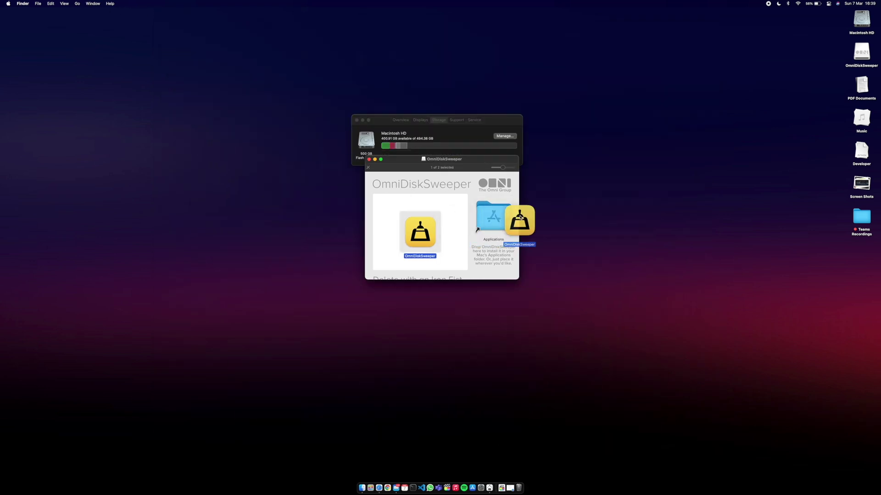
key(super+space)
text(termin)
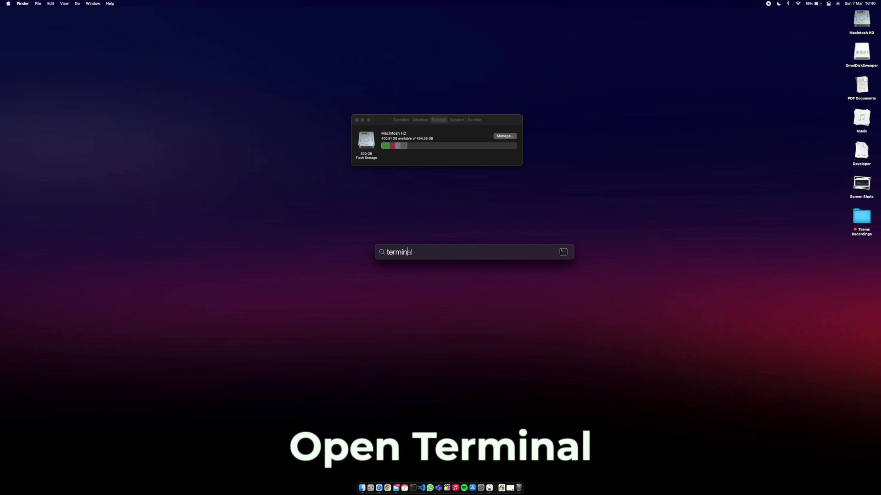
Open Terminal and run /Applications/OmniDiskSweeper.app/Contents/MacOS/OmniDiskSweeper
key(Return)
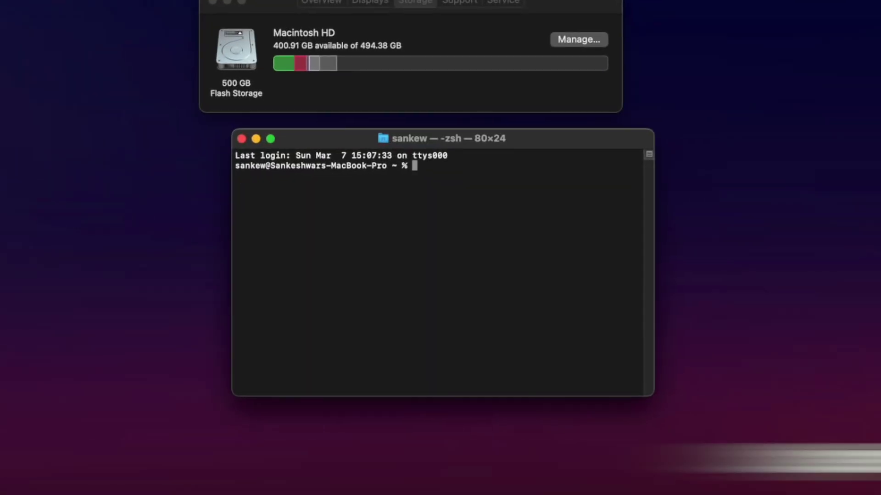
text(/Applications/OmniDiskSweeper.app/Contents/MacOS/OmniDiskSweeper)
key(Return)
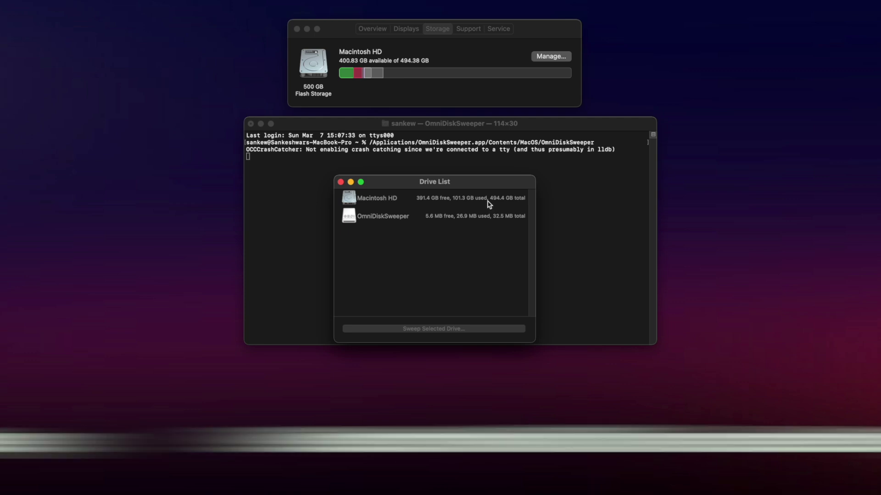
Start sweeping Macintosh HD and move the scan window down and left
click(490, 205)
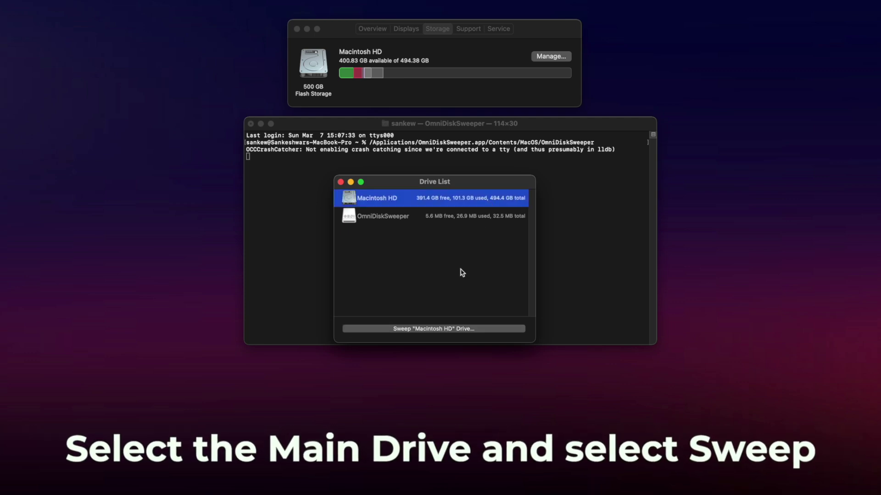
click(441, 330)
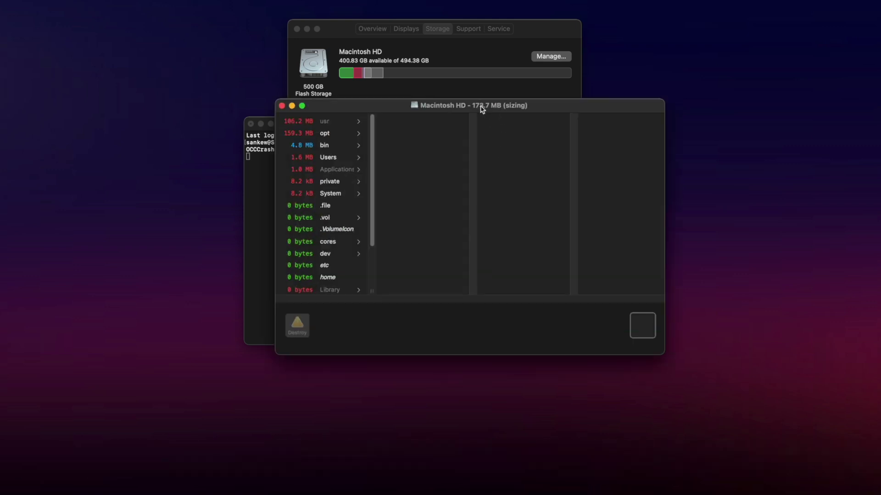
drag(481, 109, 447, 249)
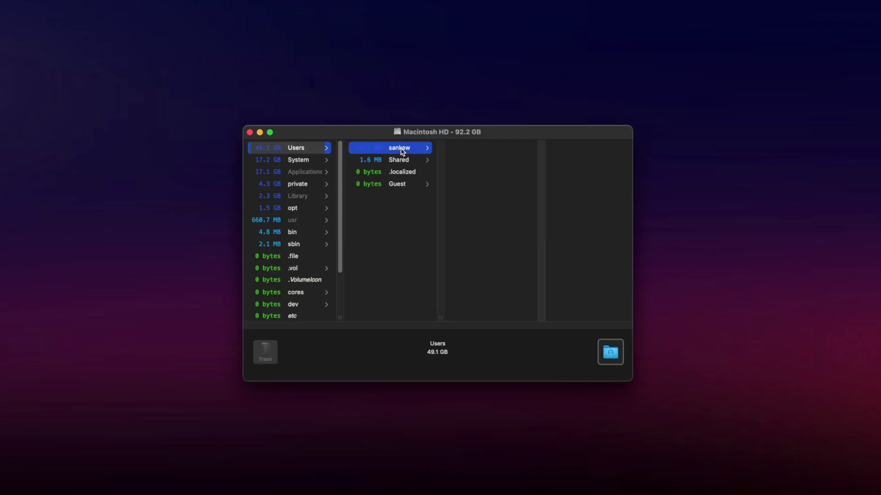
Browse the home folder's Movies and Library folders in the column browser
click(402, 151)
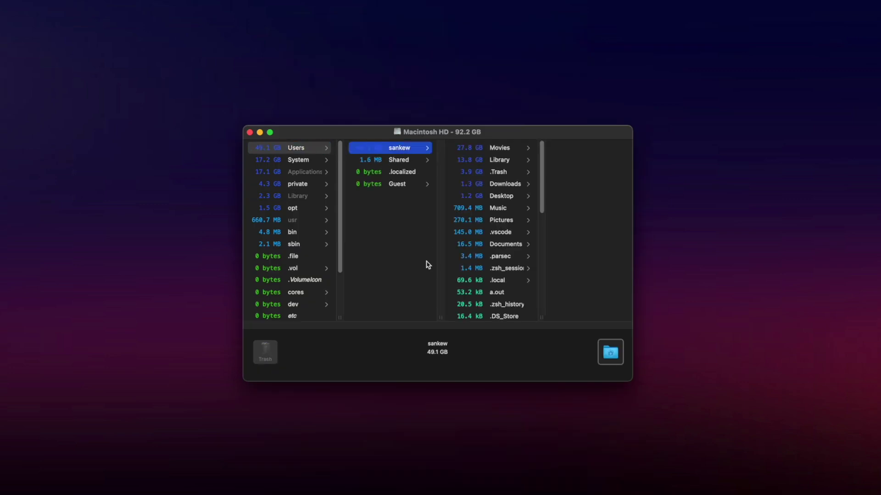
click(508, 152)
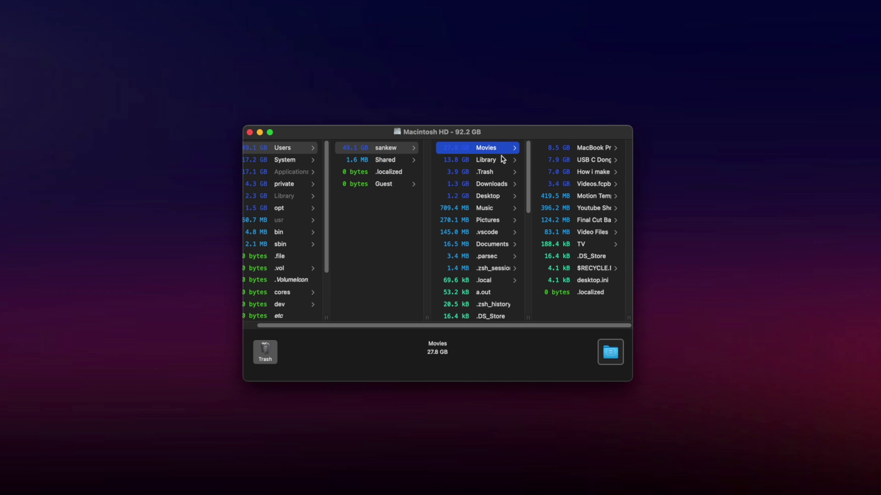
click(481, 164)
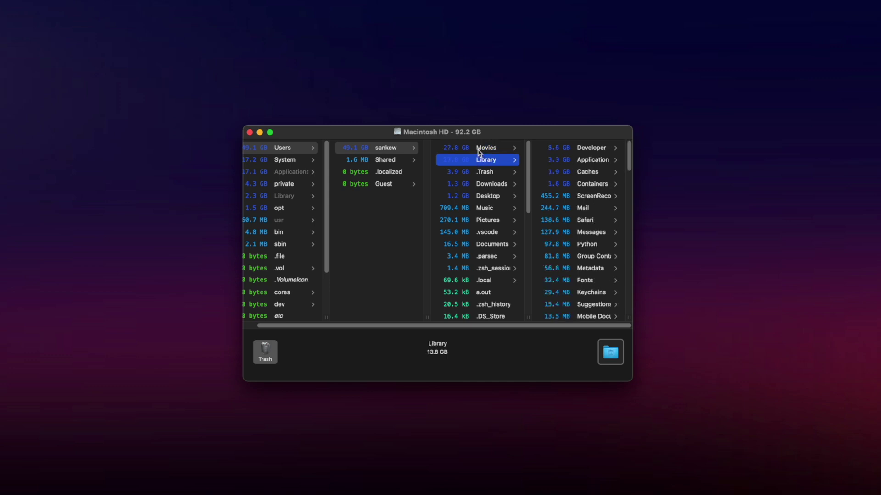
key(Left)
key(Left)
click(408, 150)
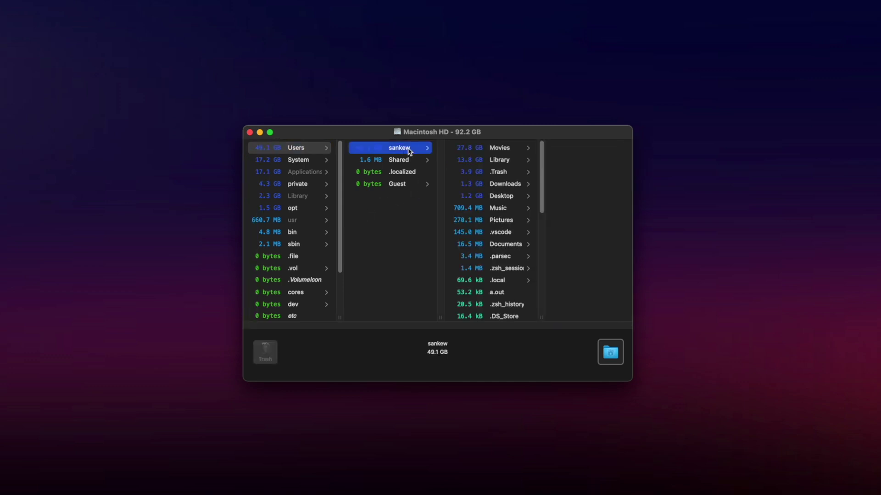
click(478, 162)
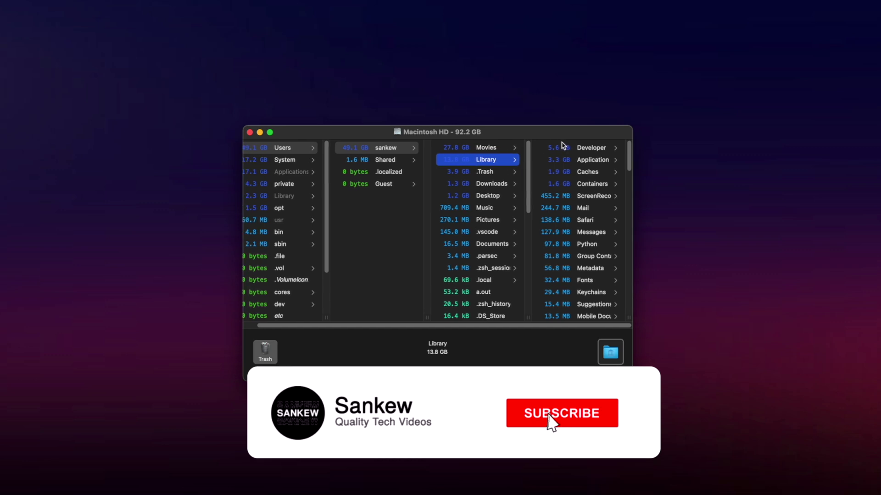
Drill into Developer, Xcode, CoreSimulator, then System Library's dyld and its 1.1 GB aot_shared_cache
click(560, 147)
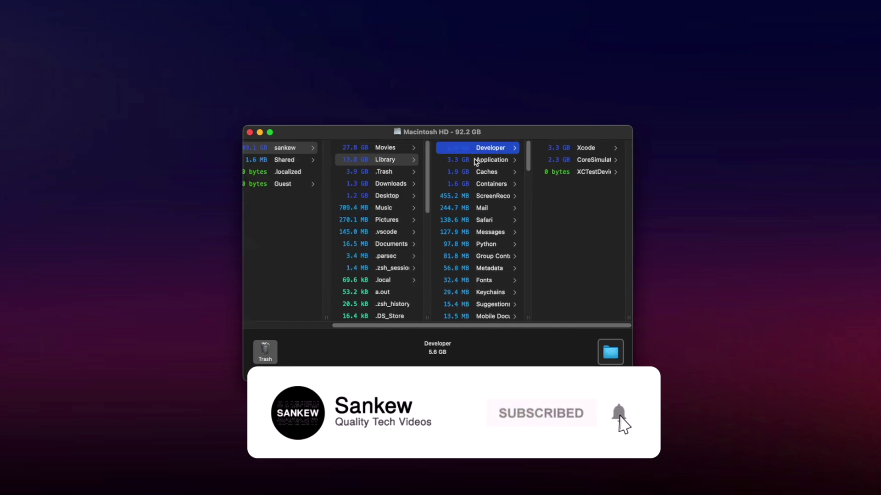
click(580, 147)
click(493, 160)
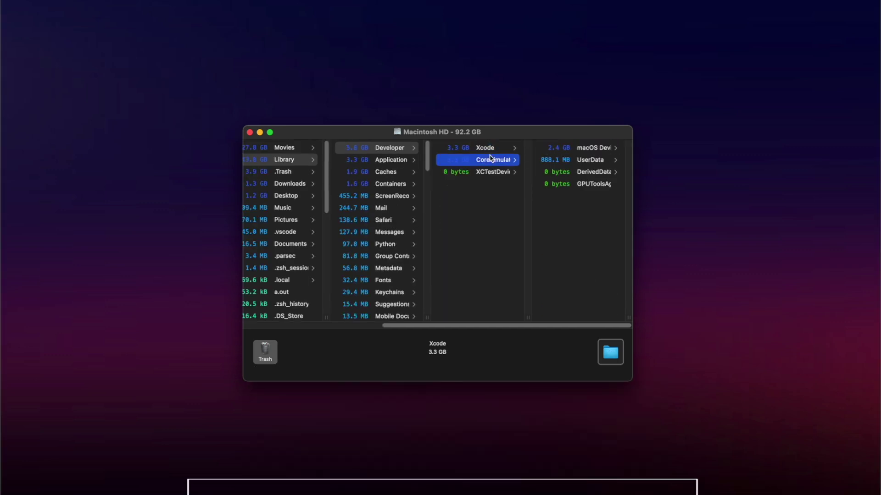
click(400, 164)
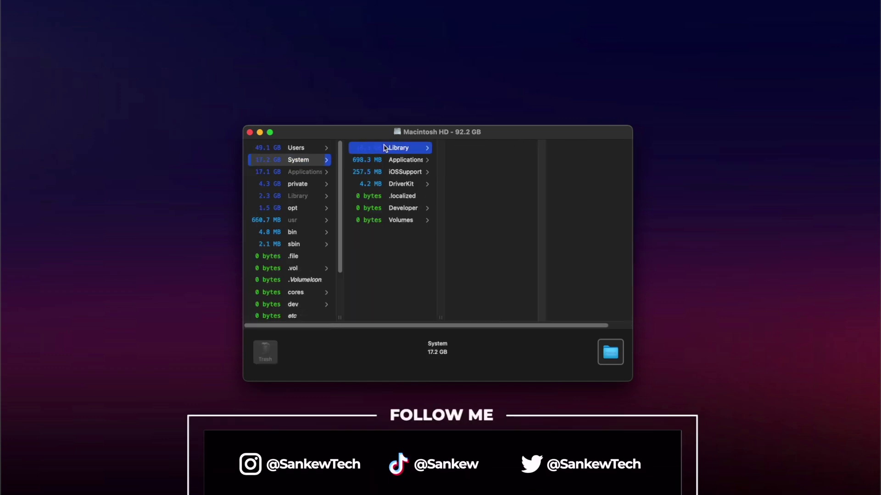
click(496, 149)
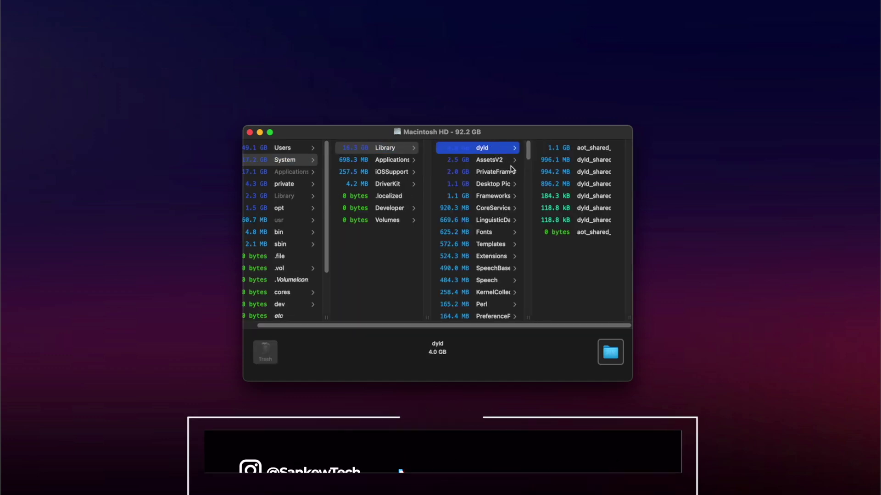
click(557, 148)
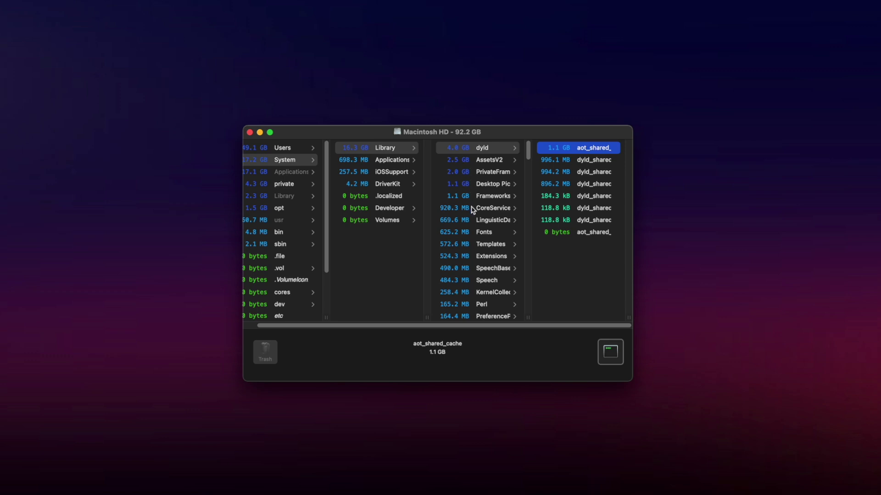
scroll(479, 287, down, 5)
scroll(480, 288, down, 5)
scroll(479, 287, down, 5)
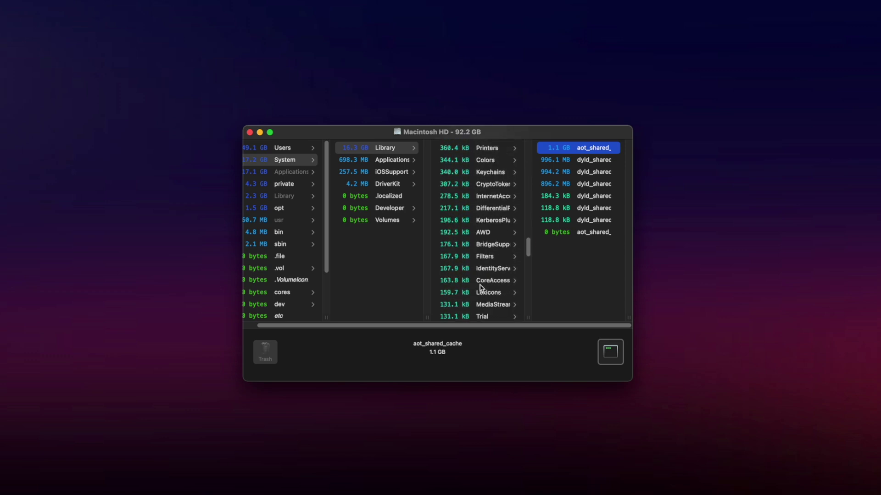
scroll(479, 288, down, 5)
scroll(480, 288, down, 5)
scroll(479, 287, up, 10)
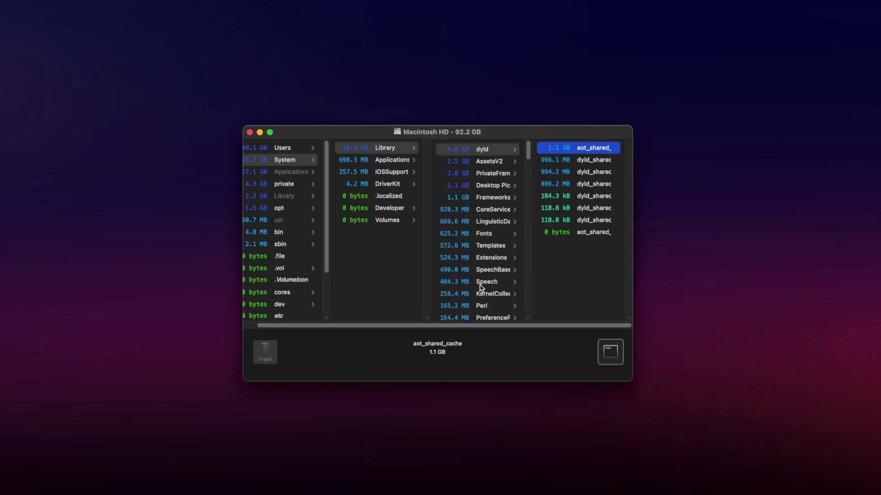
scroll(479, 288, up, 5)
Trash the 295.6 MB Chromium.app from Applications, then check Other storage usage
click(383, 173)
click(291, 171)
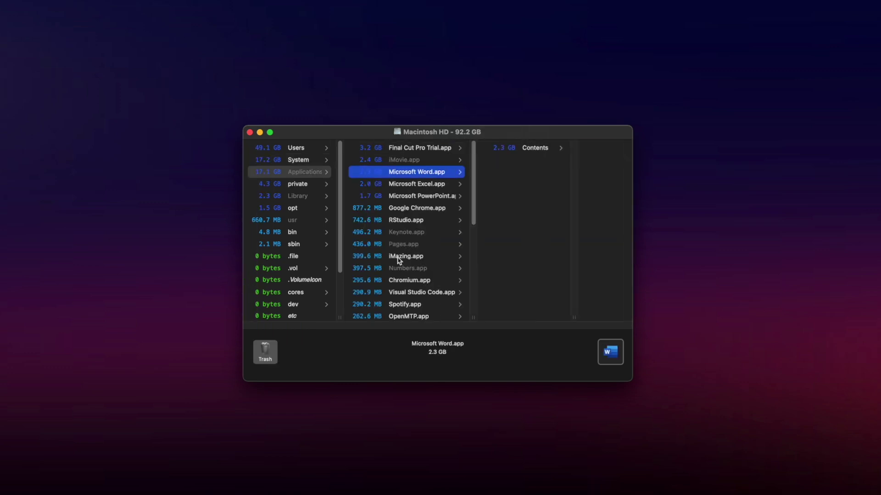
click(398, 257)
click(461, 282)
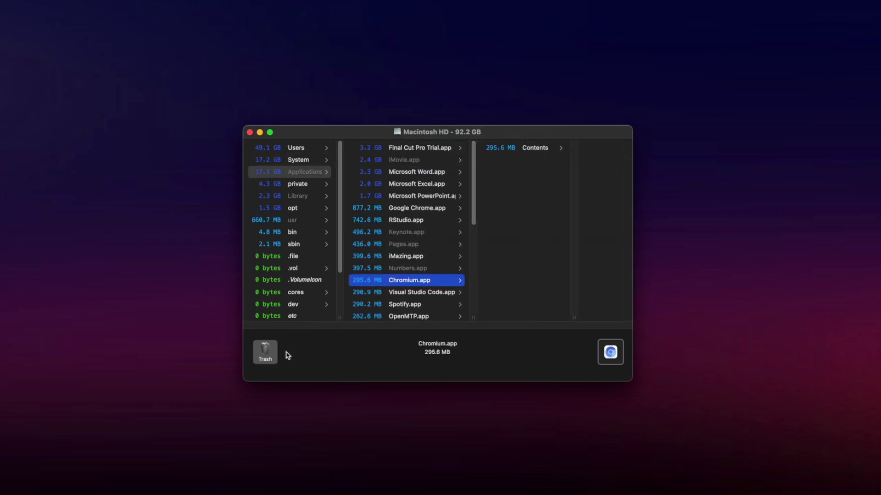
click(272, 353)
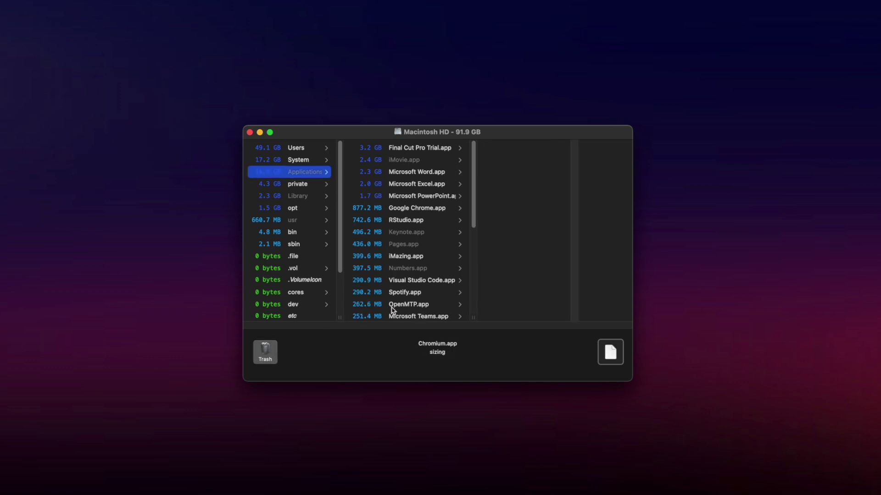
scroll(392, 310, down, 5)
scroll(392, 309, down, 5)
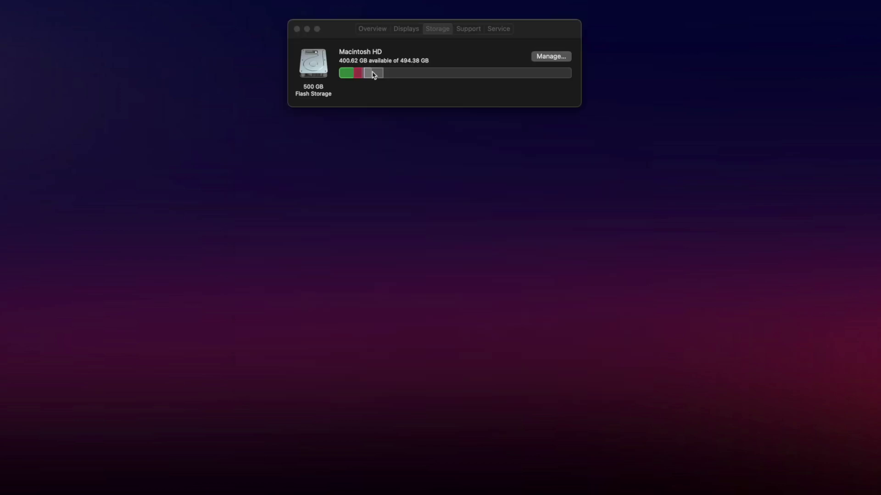
click(373, 75)
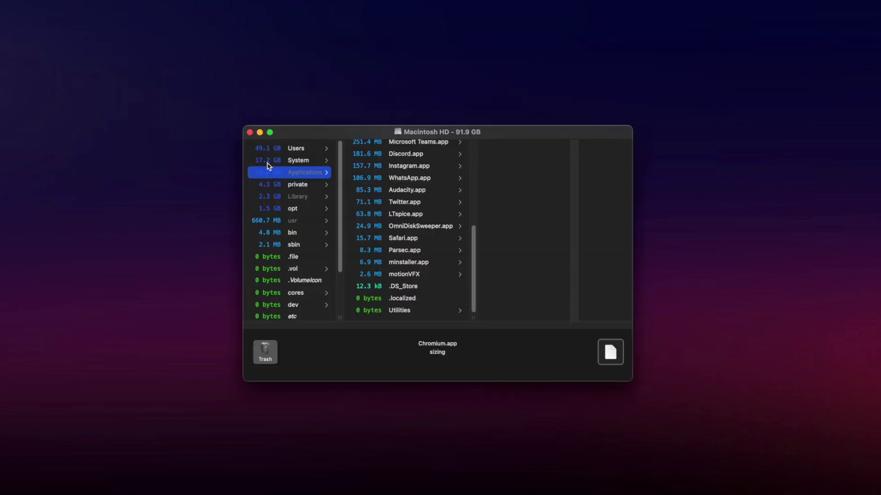
Close OmniDiskSweeper and terminate Terminal, leaving Storage at 400.62 GB available of 494.38 GB
click(252, 136)
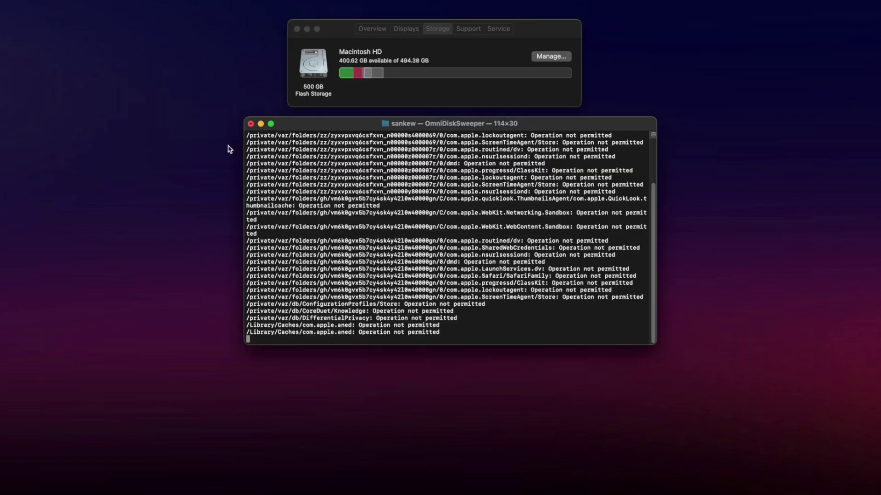
click(251, 124)
click(476, 271)
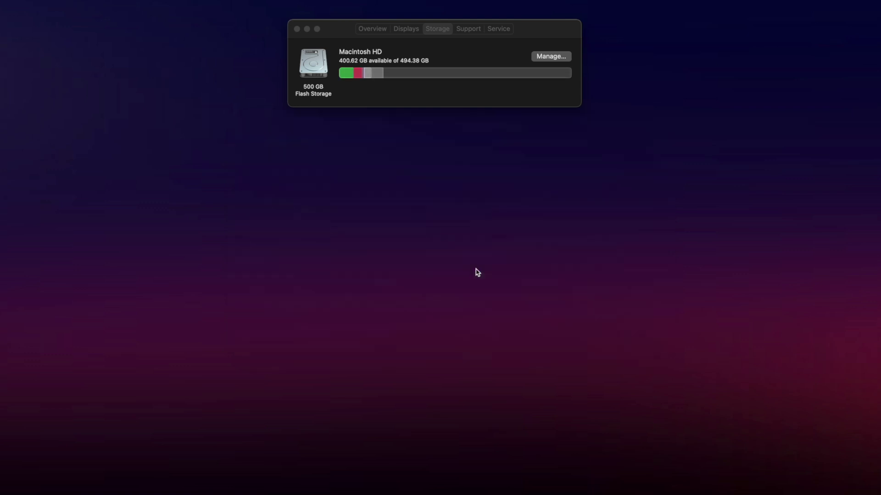